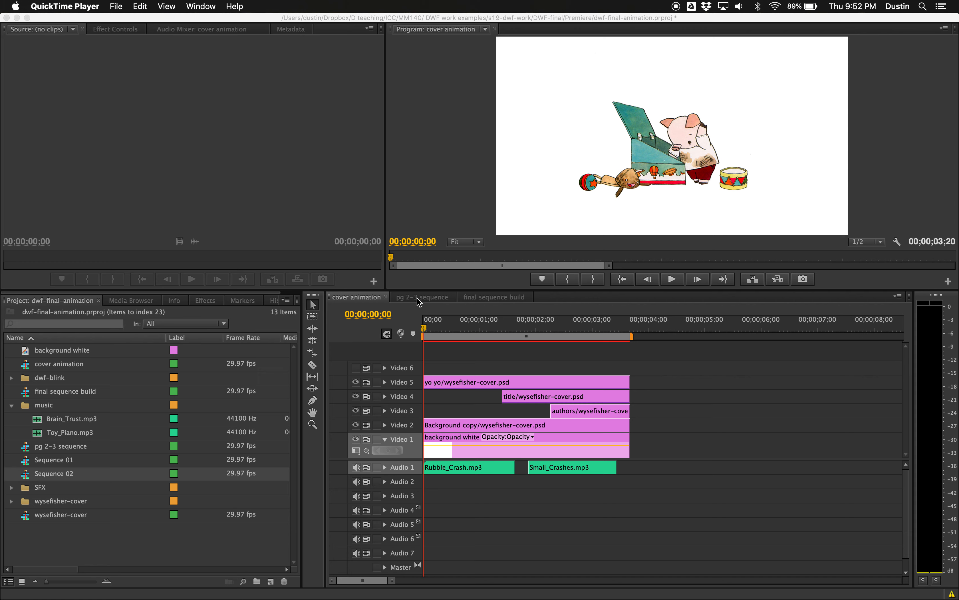
# View the pg 2–3 sequence's timeline and return to the cover animation sequence
pyautogui.click(532, 334)
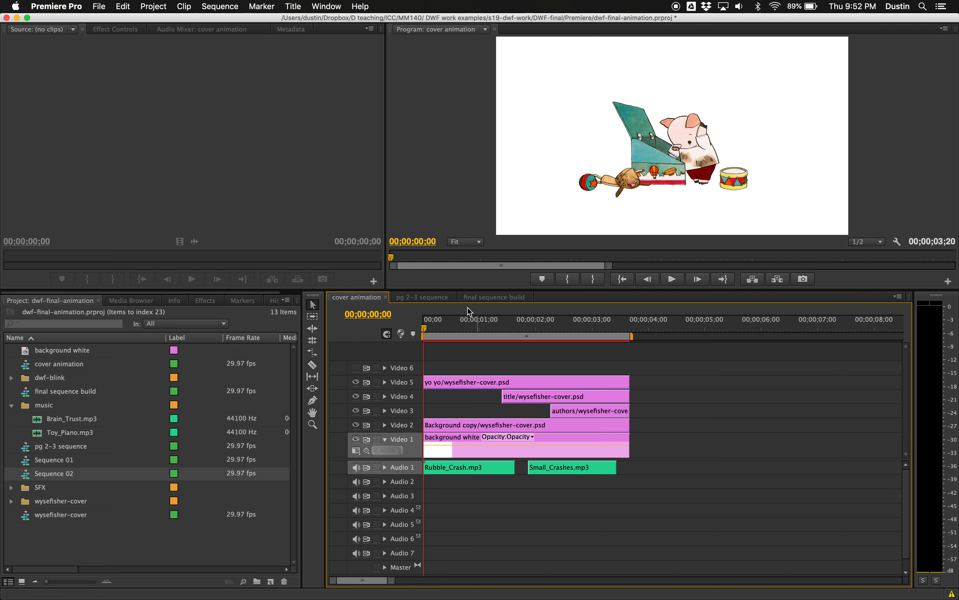
pyautogui.moveTo(423, 326); pyautogui.dragTo(367, 320)
pyautogui.click(410, 300)
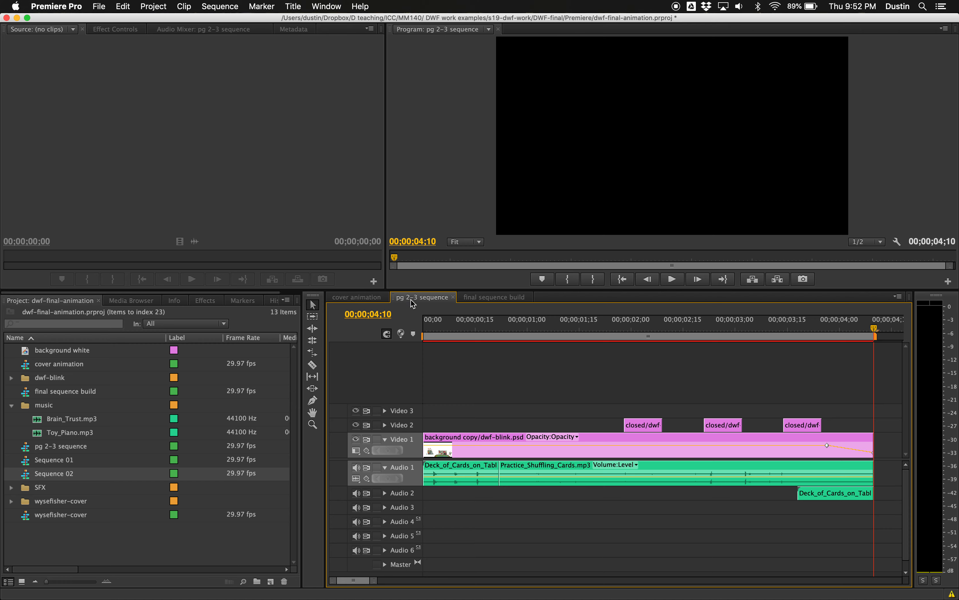
pyautogui.click(373, 298)
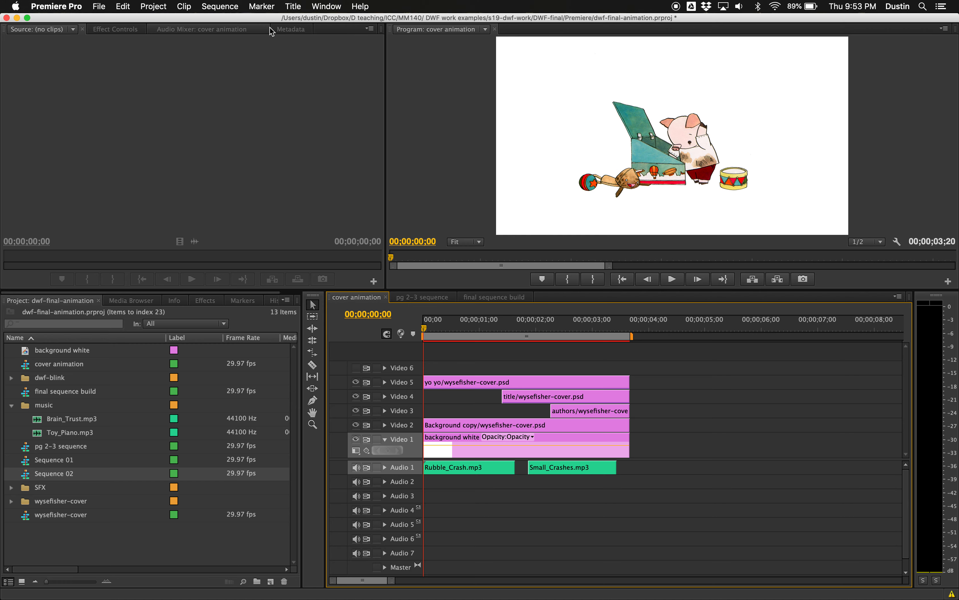
# Render the entire work area of the cover animation sequence and stop its preview playback
pyautogui.click(221, 6)
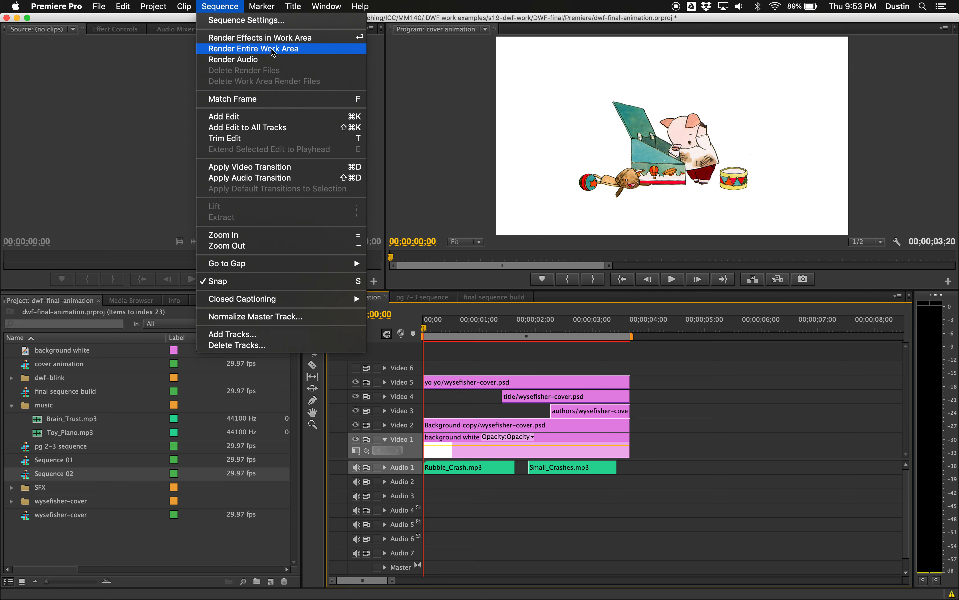
pyautogui.click(282, 50)
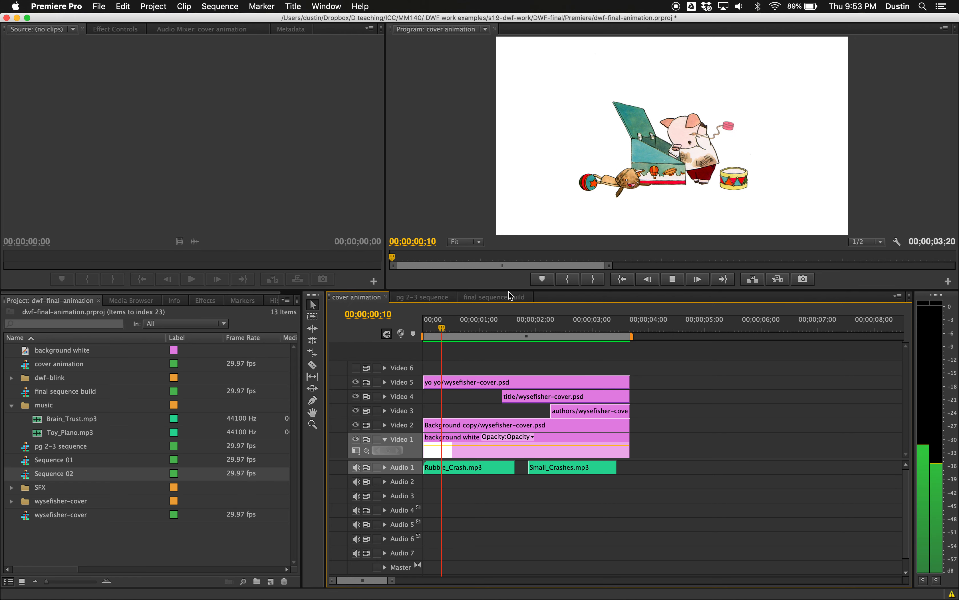
pyautogui.press('space')
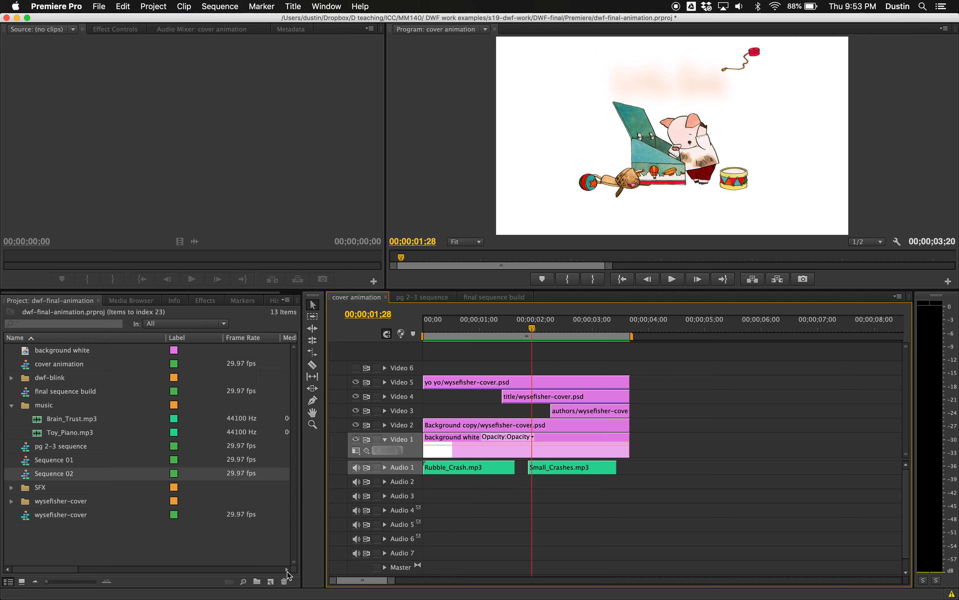
pyautogui.click(270, 581)
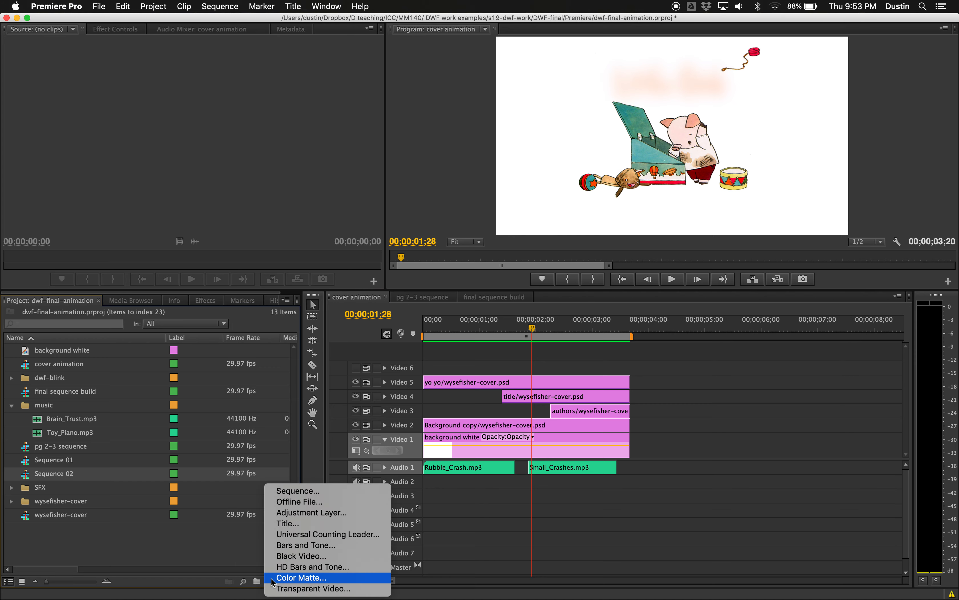
pyautogui.click(296, 492)
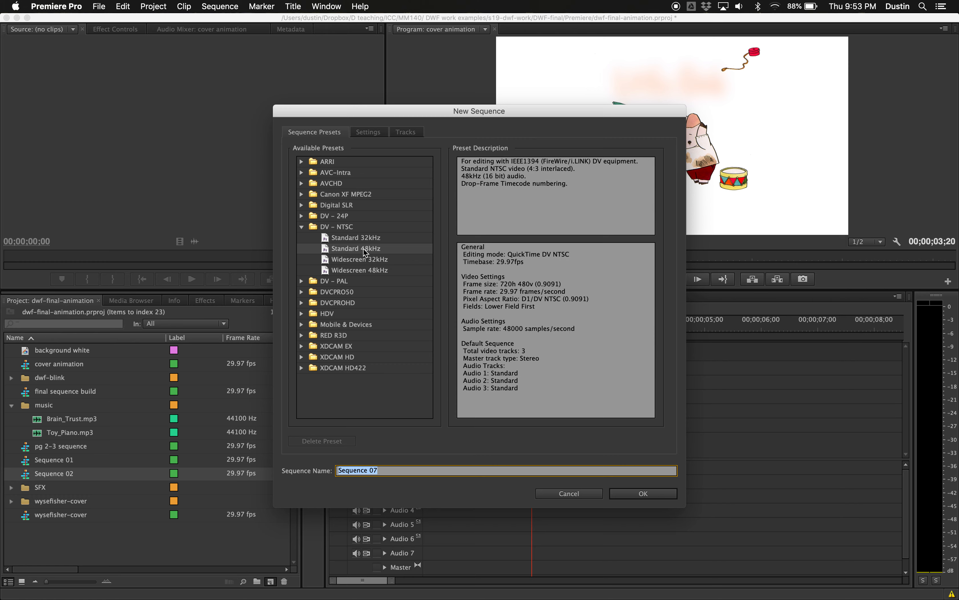
pyautogui.click(302, 227)
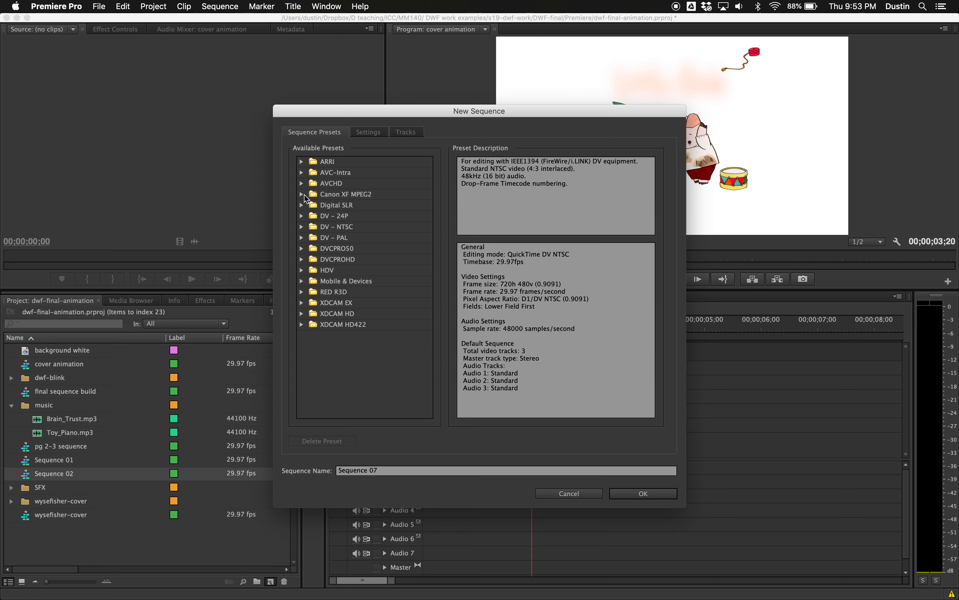
pyautogui.click(302, 184)
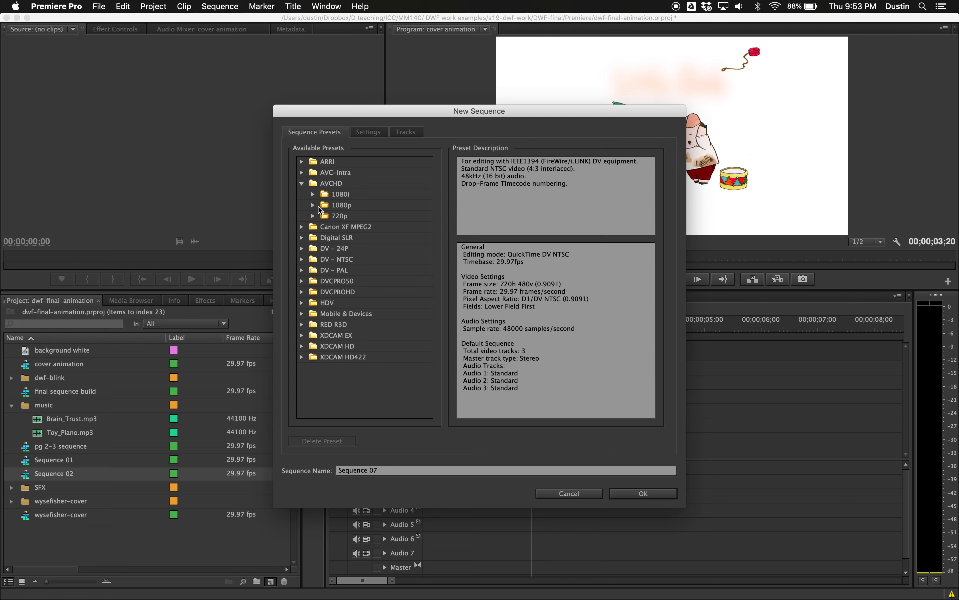
pyautogui.click(313, 206)
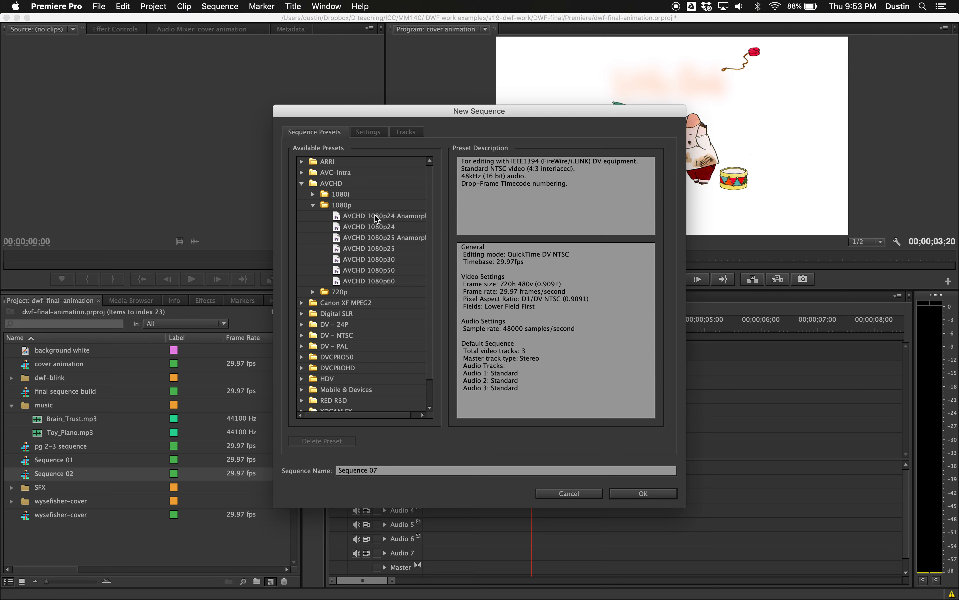
pyautogui.click(384, 260)
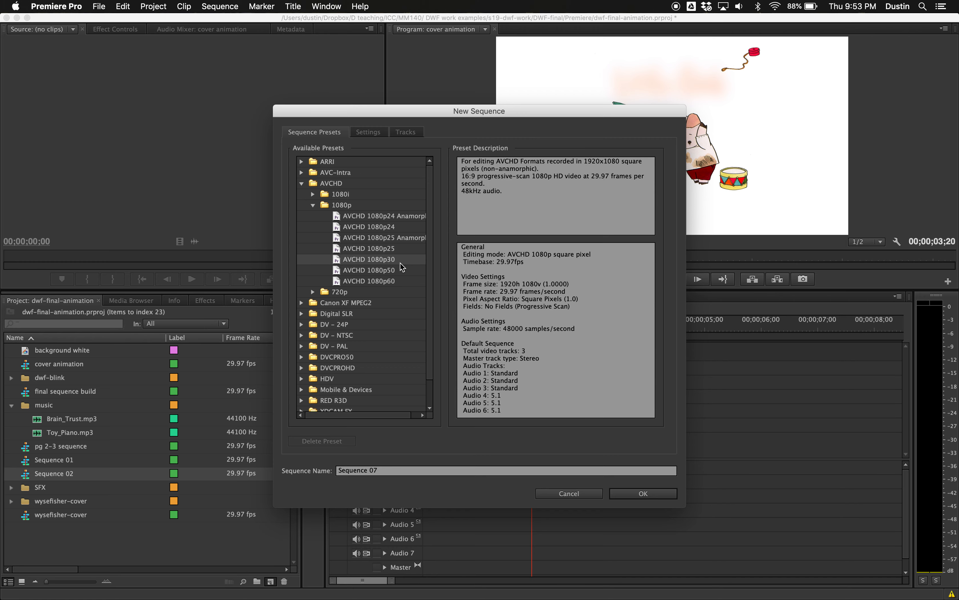
pyautogui.click(349, 470)
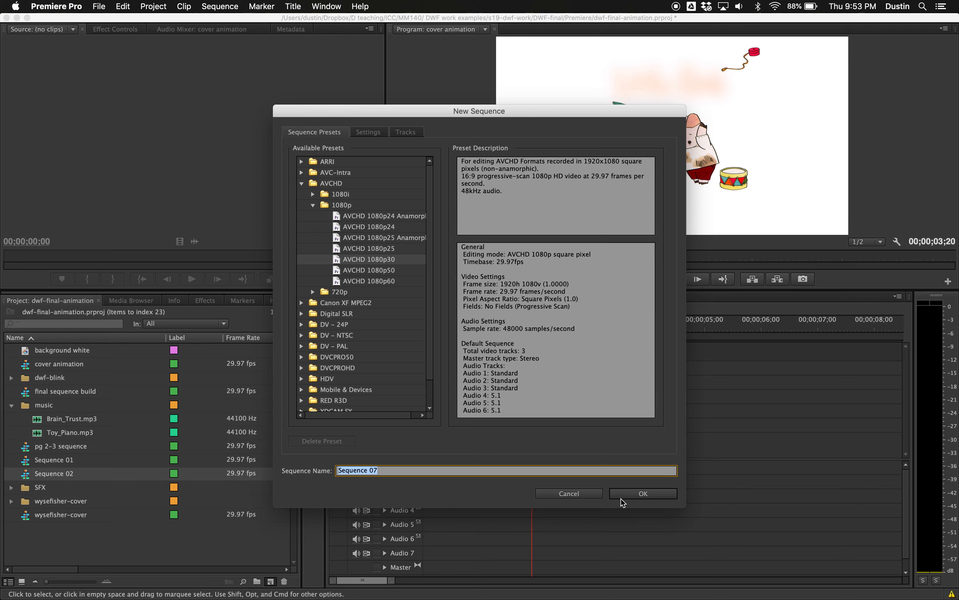
pyautogui.click(582, 493)
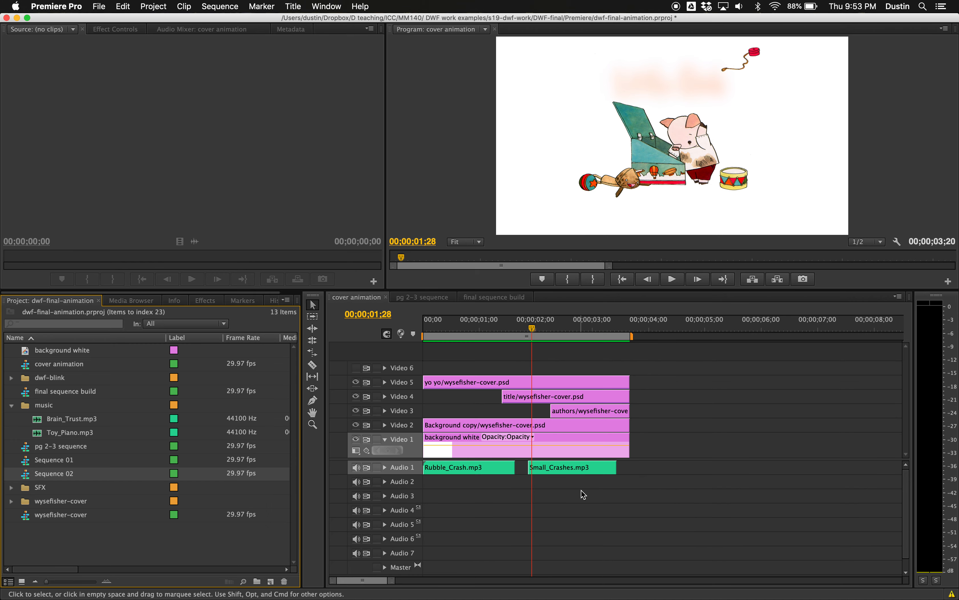
# Switch to the final sequence build timeline
pyautogui.click(511, 297)
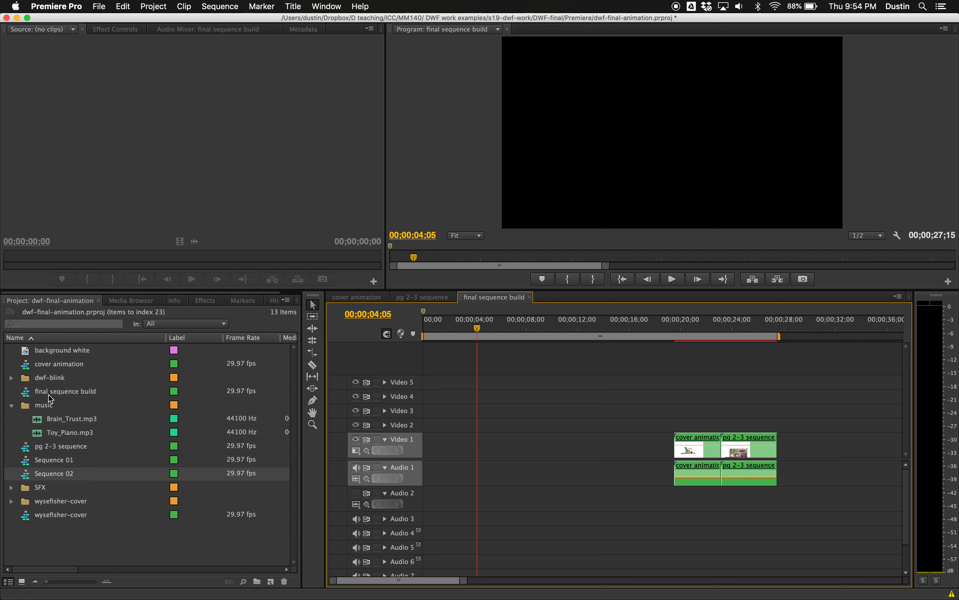
# Try nesting the wysefisher-cover sequence on Video 1 in the gap before the cover animation clip, and delete it
pyautogui.moveTo(54, 517); pyautogui.dragTo(530, 449)
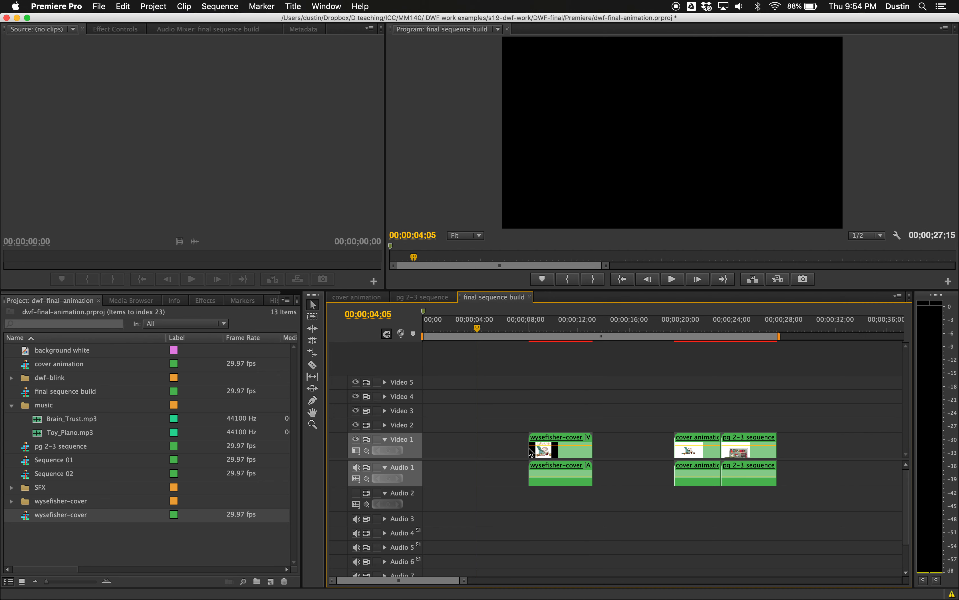
pyautogui.click(560, 437)
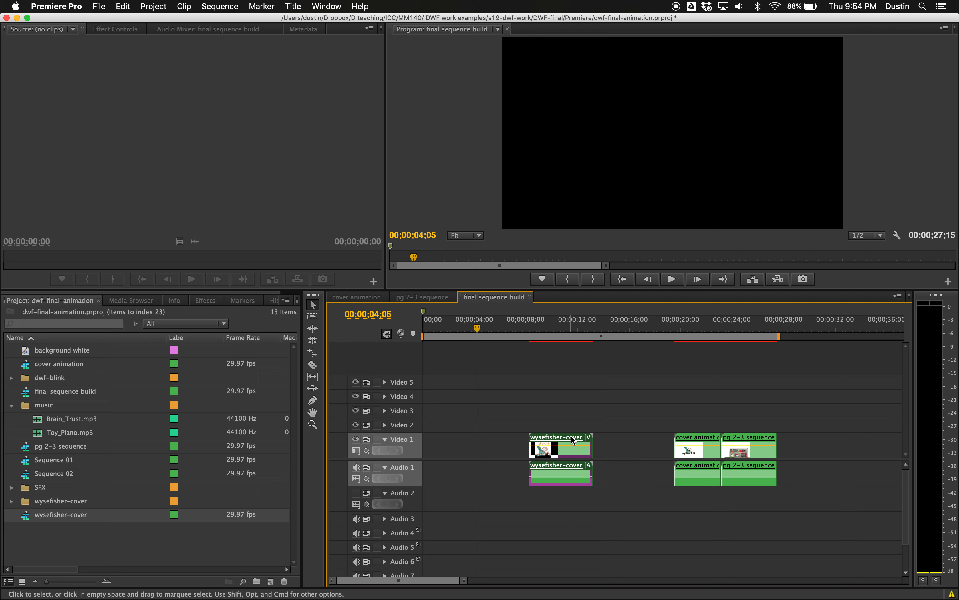
pyautogui.press('Delete')
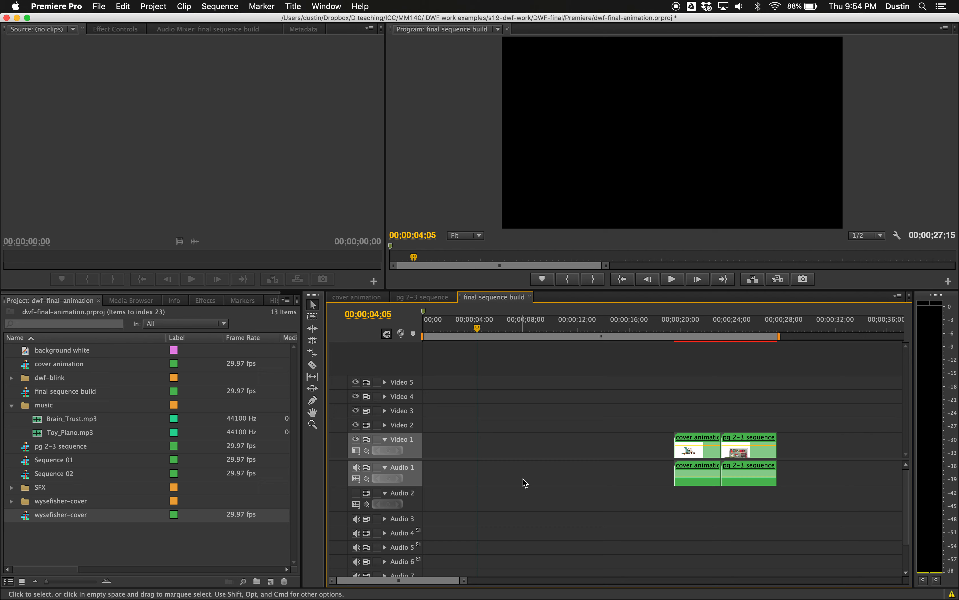
# Import only the A04 video sequence from the DWF_A04.prproj project, using the Import Selected Sequences option
pyautogui.click(104, 12)
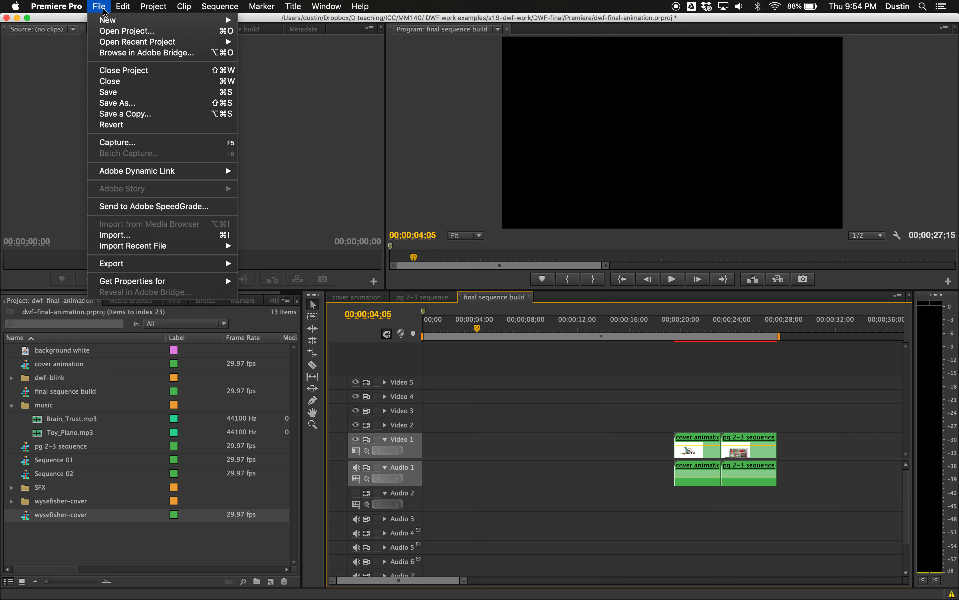
pyautogui.click(133, 237)
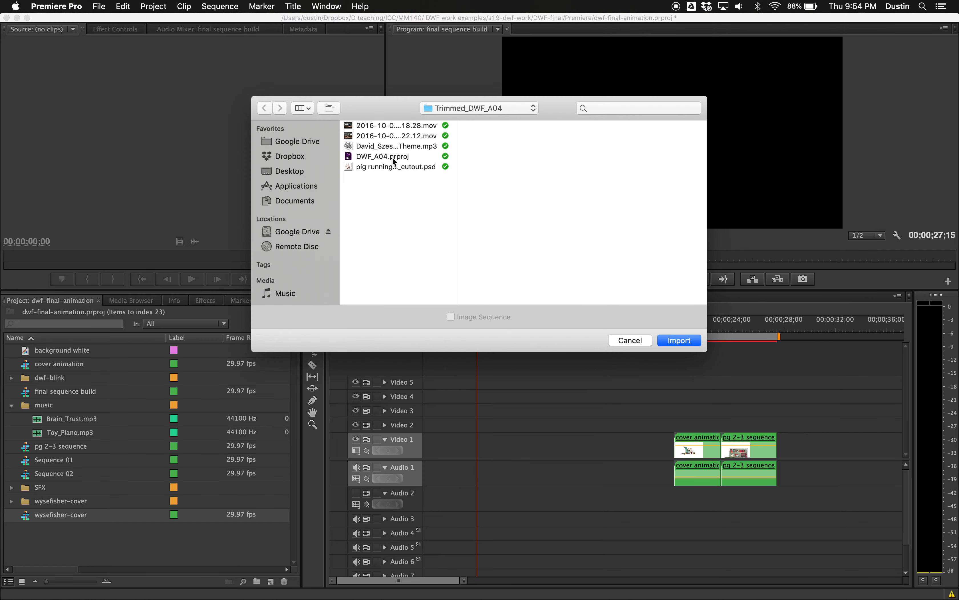
pyautogui.click(383, 157)
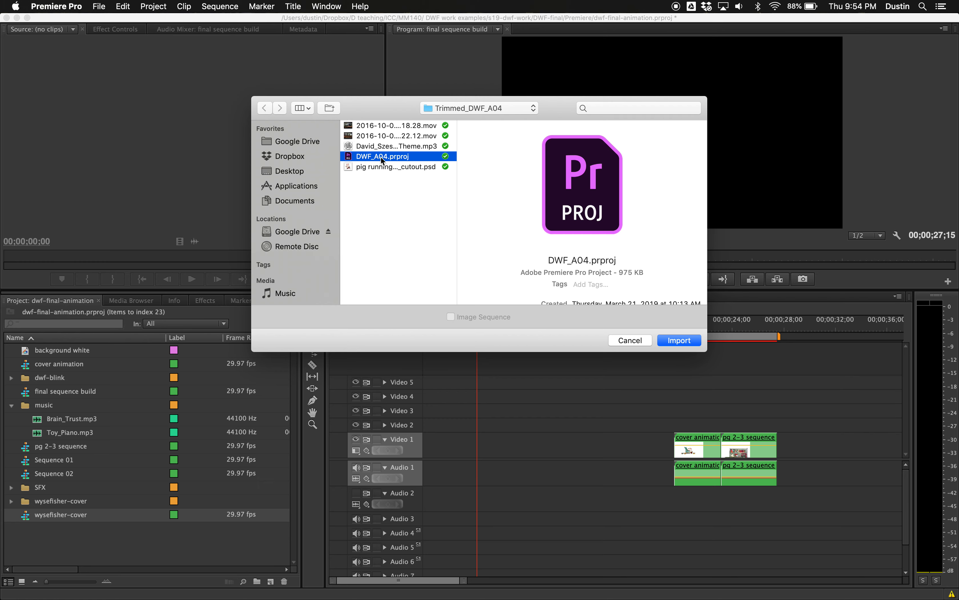
pyautogui.click(675, 342)
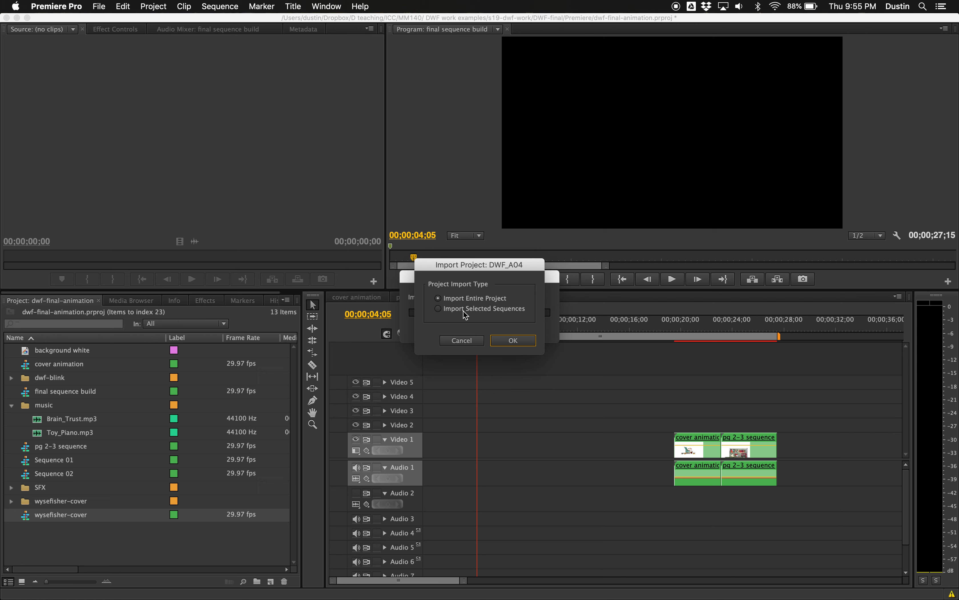
pyautogui.click(436, 310)
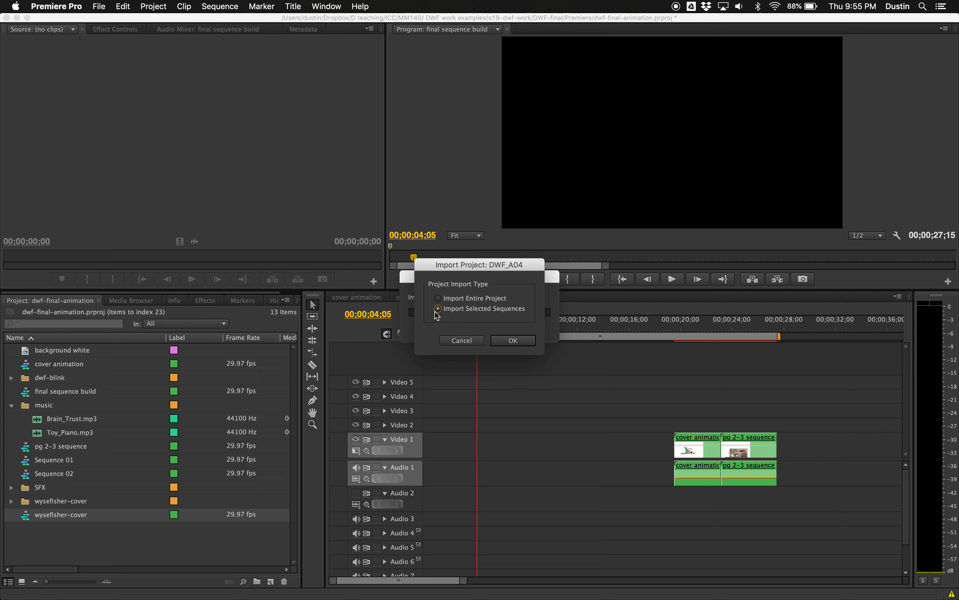
pyautogui.click(494, 340)
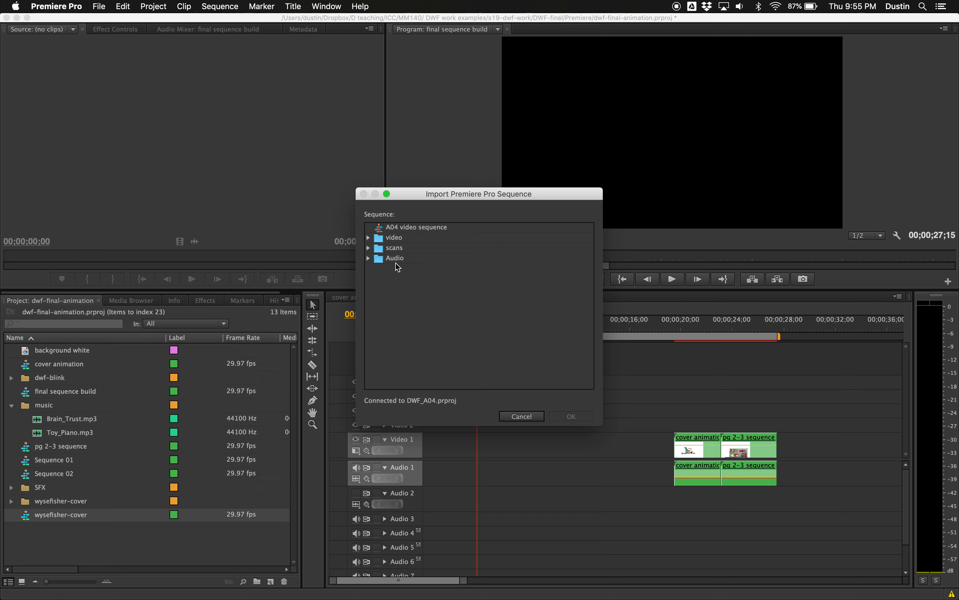
pyautogui.click(424, 228)
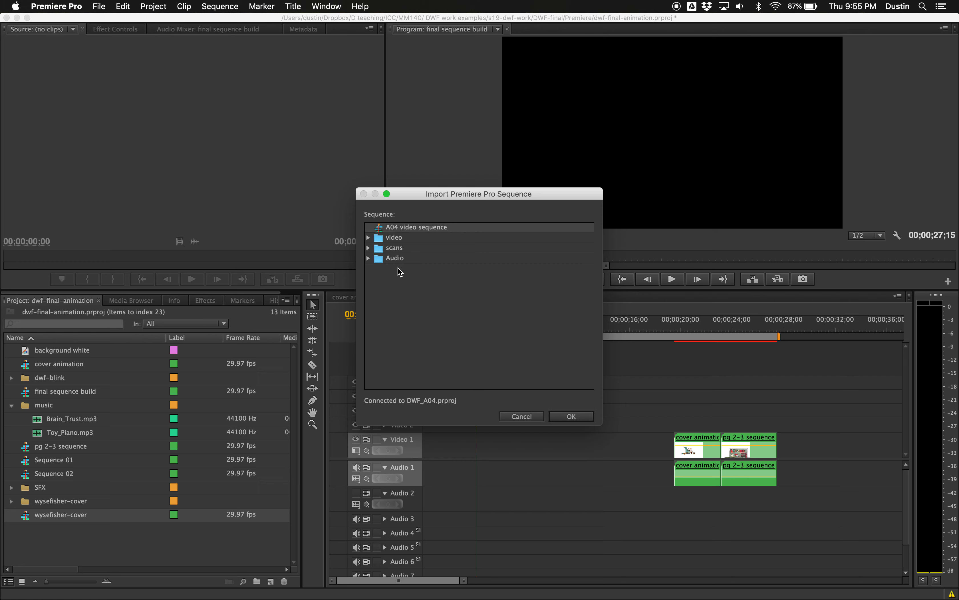
pyautogui.click(568, 418)
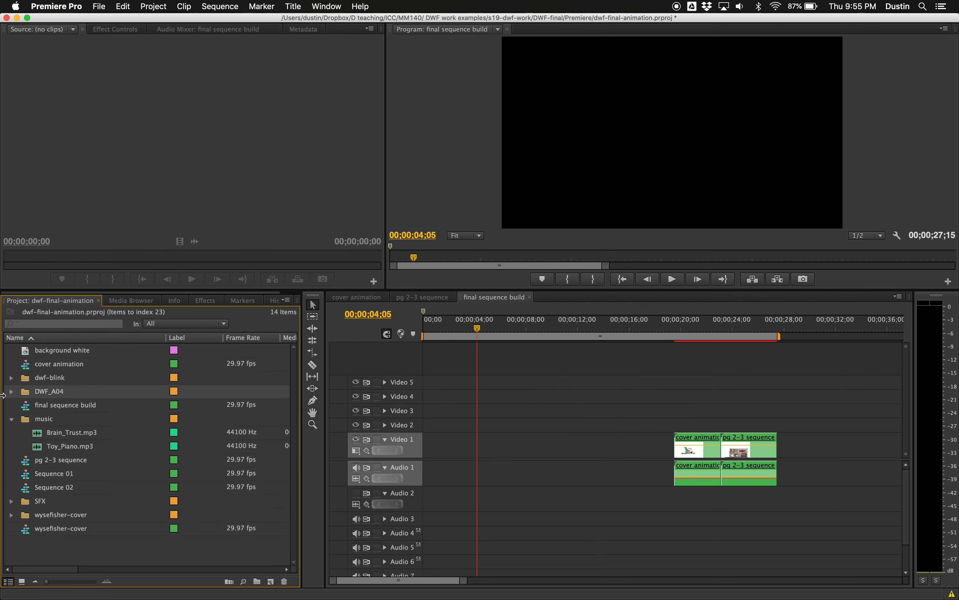
# Place the A04 video sequence from the DWF_A04 bin at the start of Video 1, before the cover animation clip
pyautogui.click(11, 391)
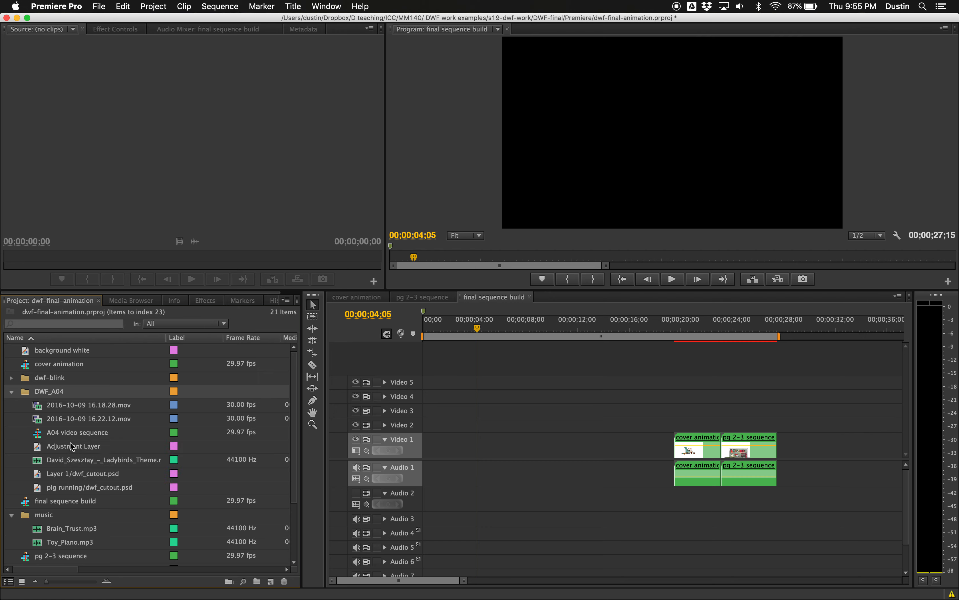
pyautogui.moveTo(73, 437); pyautogui.dragTo(415, 440)
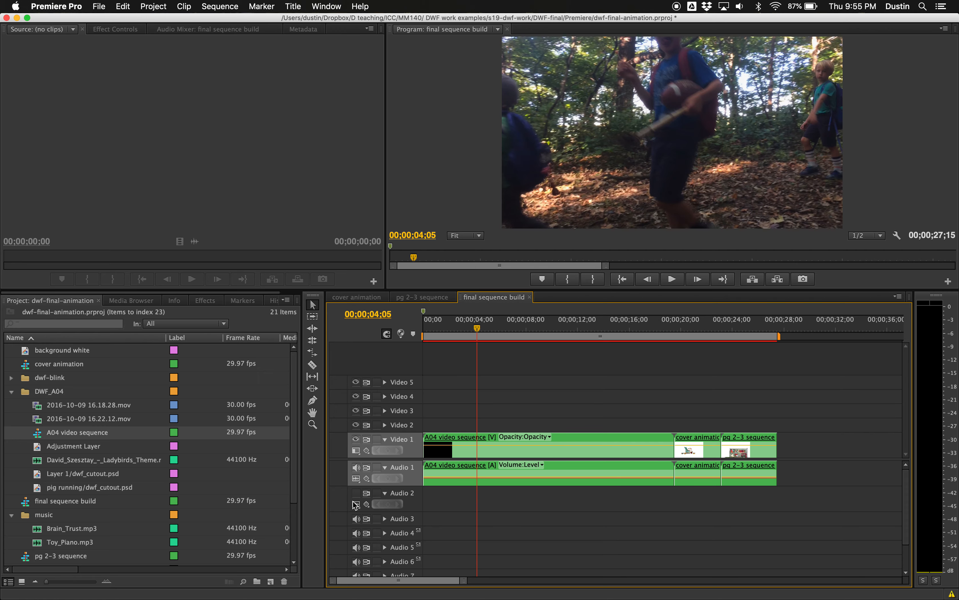
pyautogui.click(11, 393)
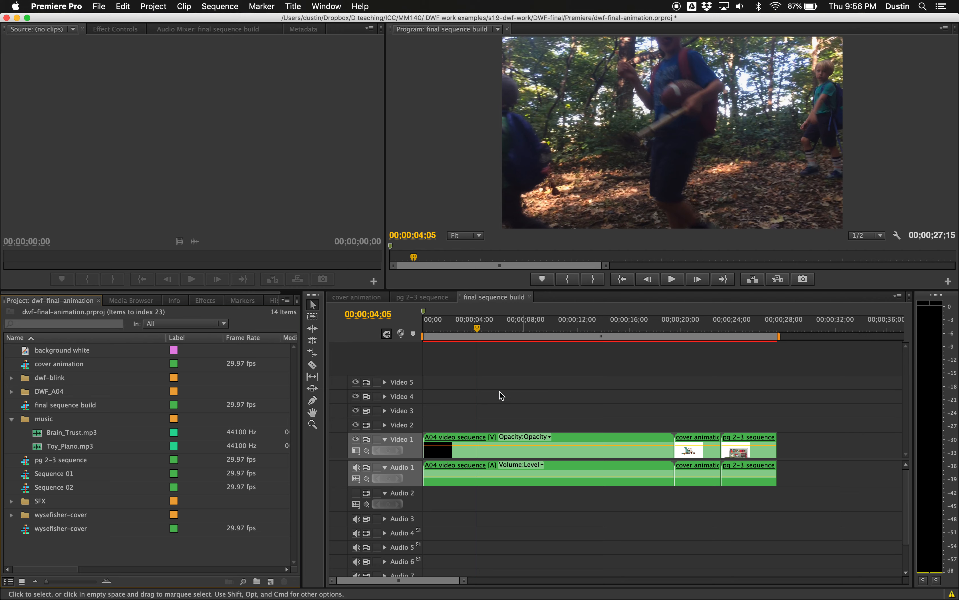
# Mute the Audio 1 track and scrub the playhead to about 00;00;18;22, near the end of the A04 video sequence clip
pyautogui.click(356, 467)
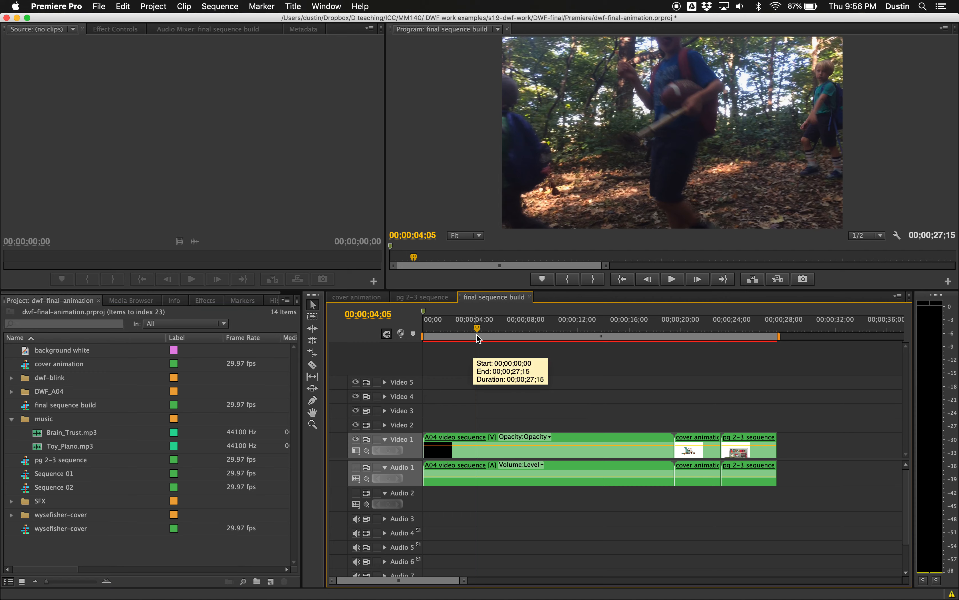
pyautogui.moveTo(478, 327); pyautogui.dragTo(666, 351)
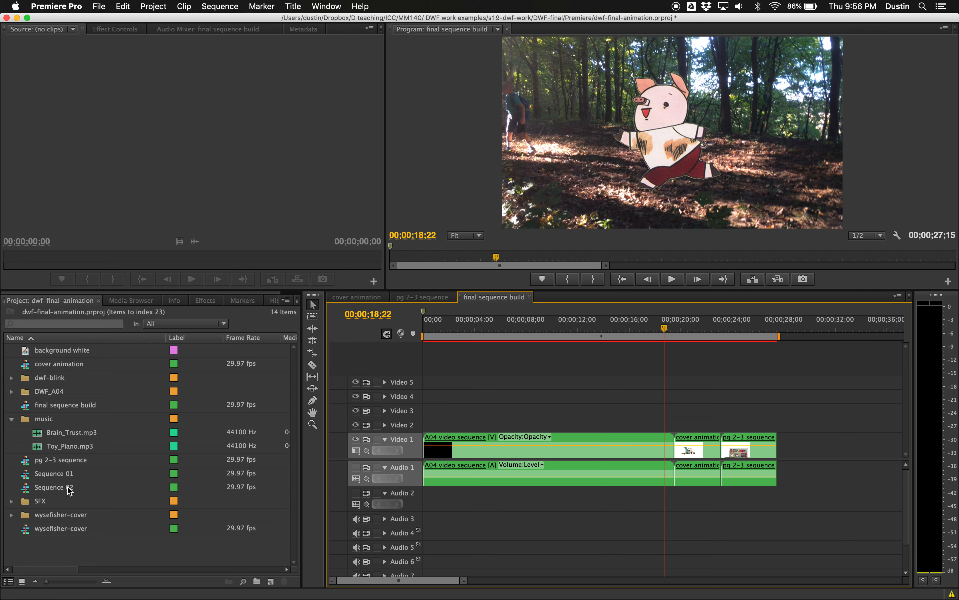
# Try appending Sequence 02 on Video 1 after the pg 2–3 sequence clip, and delete it
pyautogui.moveTo(70, 491); pyautogui.dragTo(789, 452)
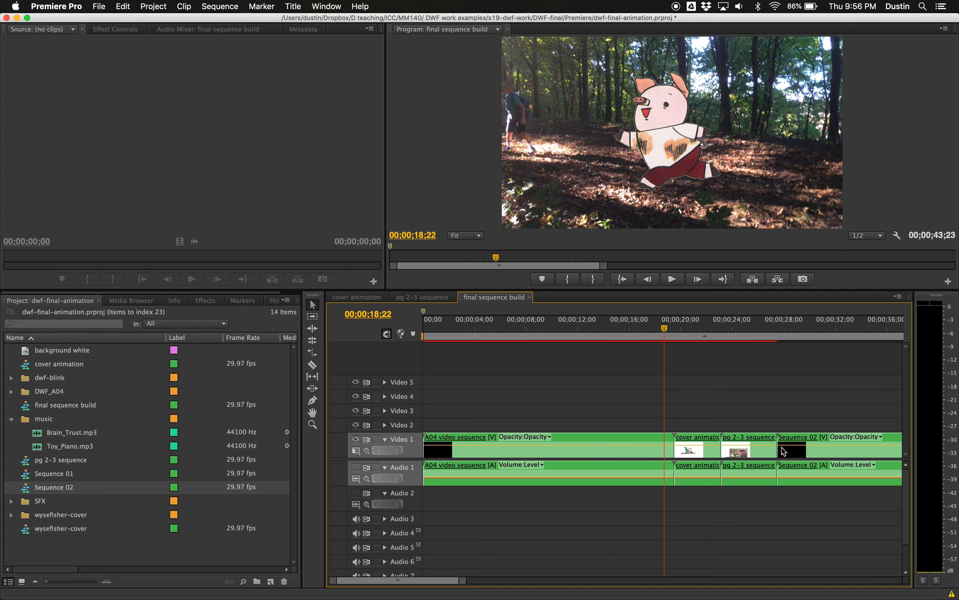
pyautogui.click(799, 438)
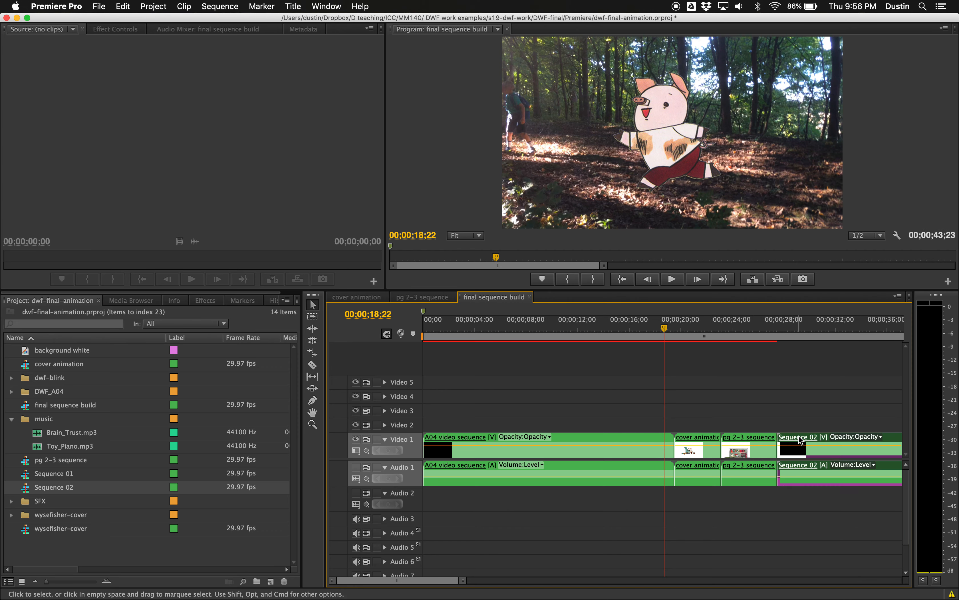
pyautogui.press('Delete')
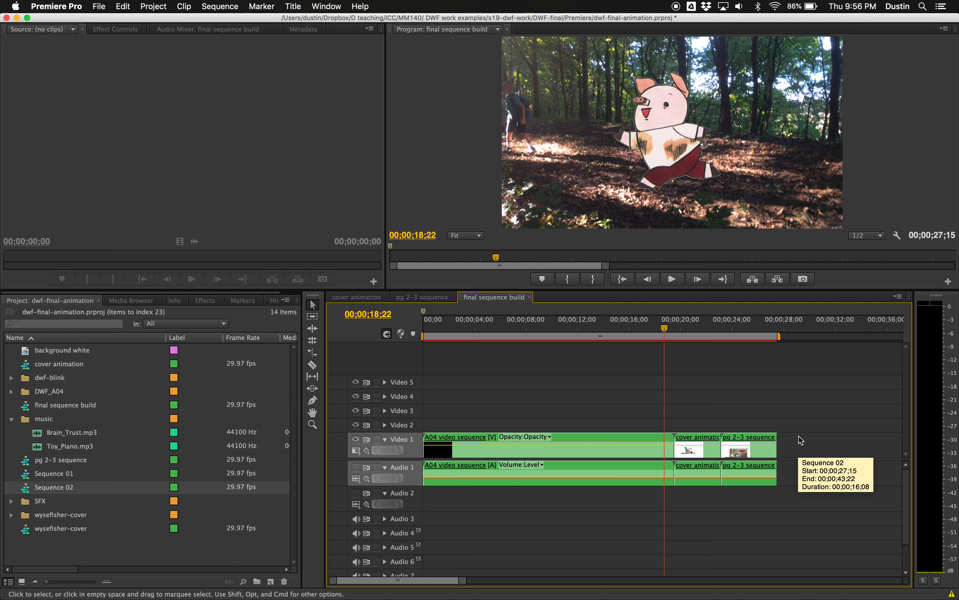
# Add Small_Crashes.mp3 from the SFX bin to Audio 2 of the pg 2–3 sequence, starting at about 00;00;00;16
pyautogui.click(429, 303)
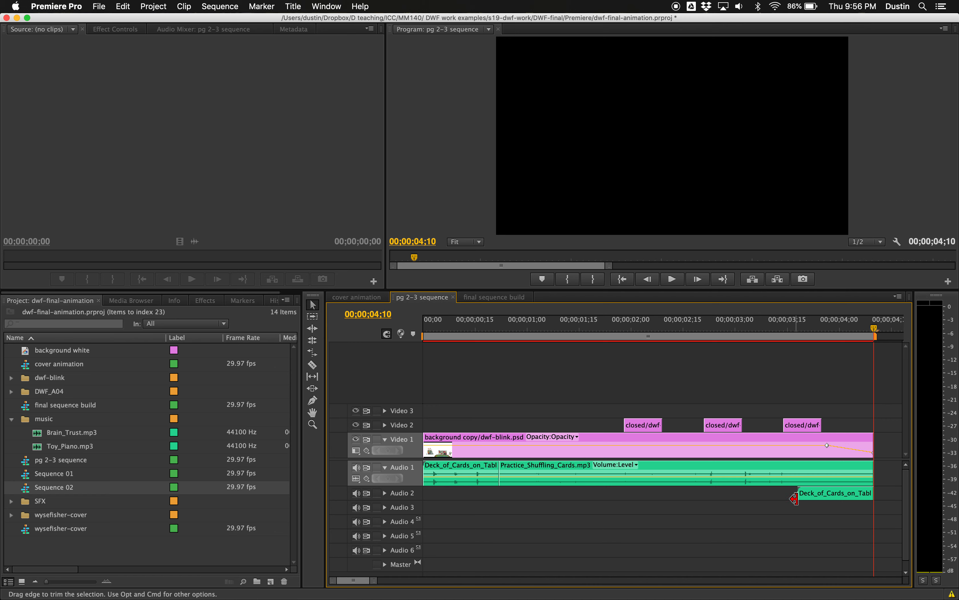
pyautogui.click(13, 501)
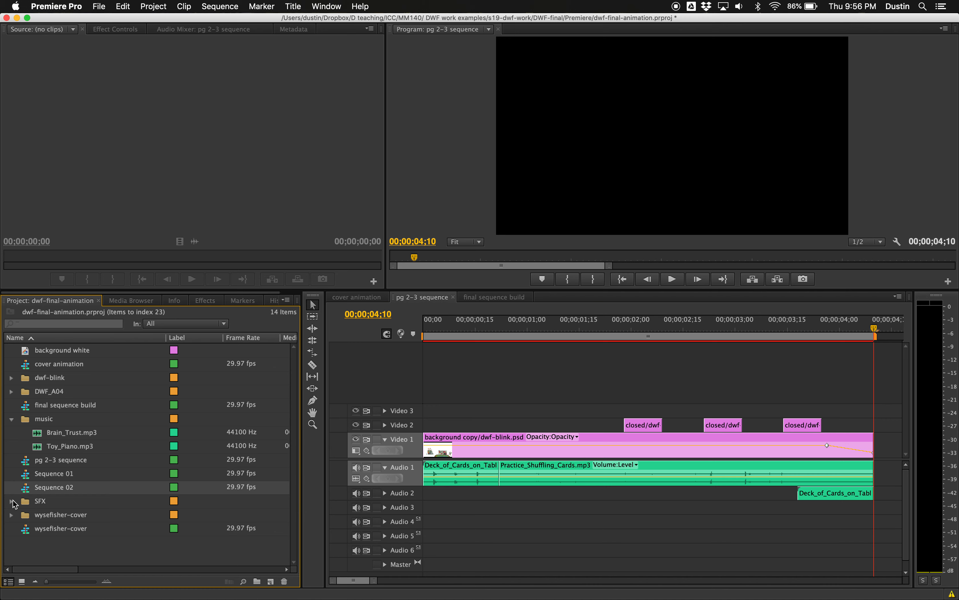
pyautogui.click(13, 501)
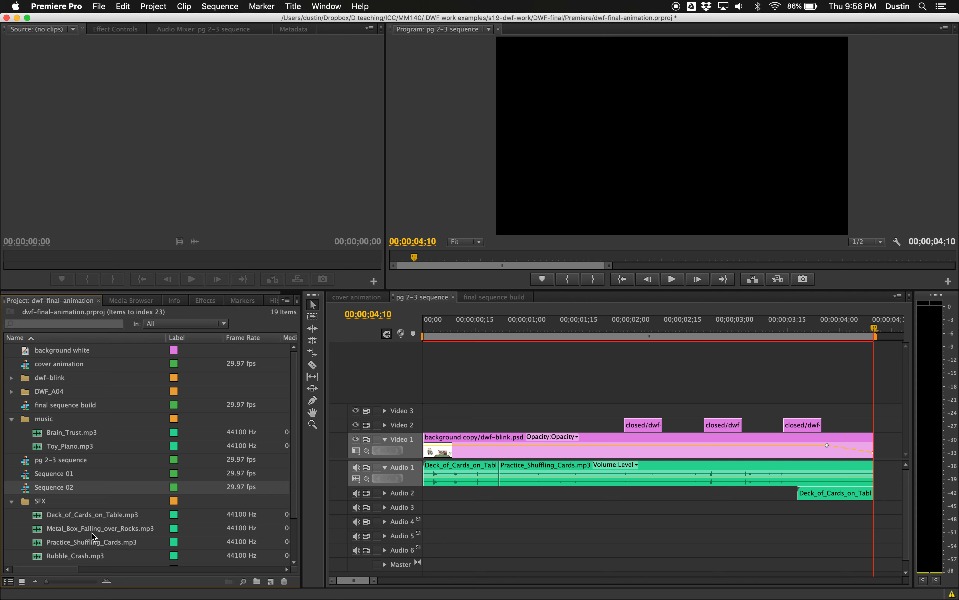
pyautogui.scroll(-3, 92, 535)
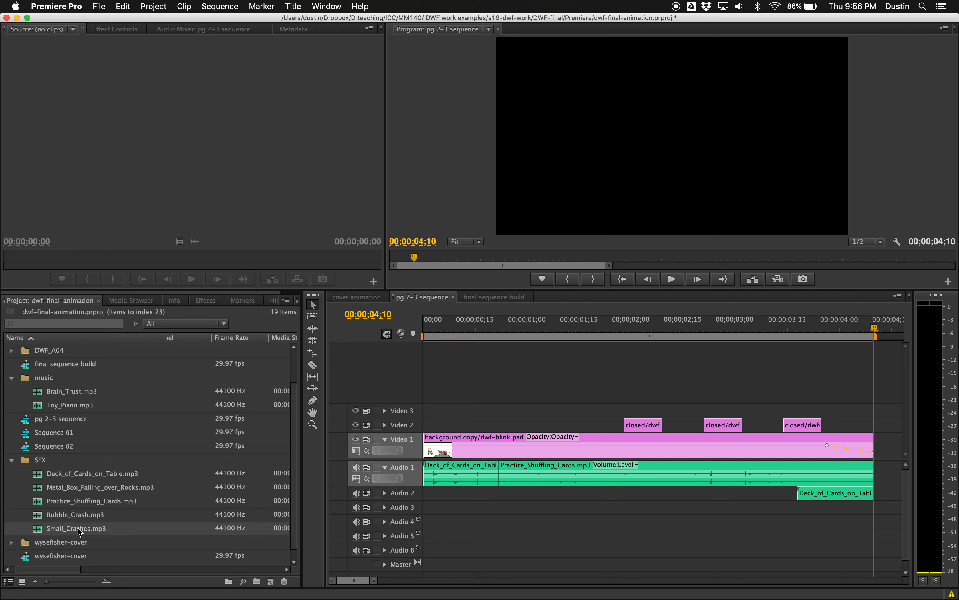
pyautogui.moveTo(79, 529); pyautogui.dragTo(474, 492)
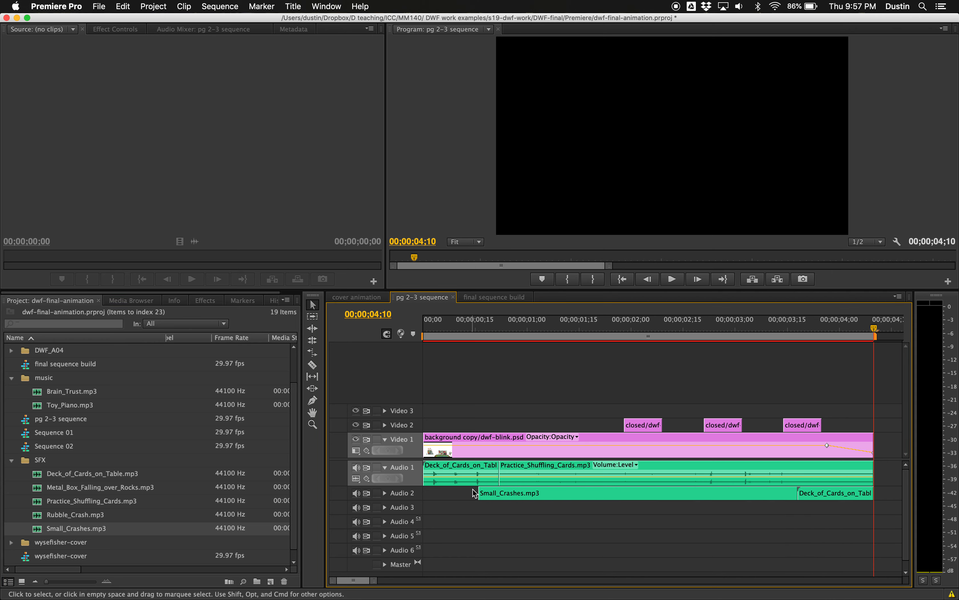
# Try deleting the cover animation clip from Video 1 of the final sequence build, and undo the deletion
pyautogui.click(499, 300)
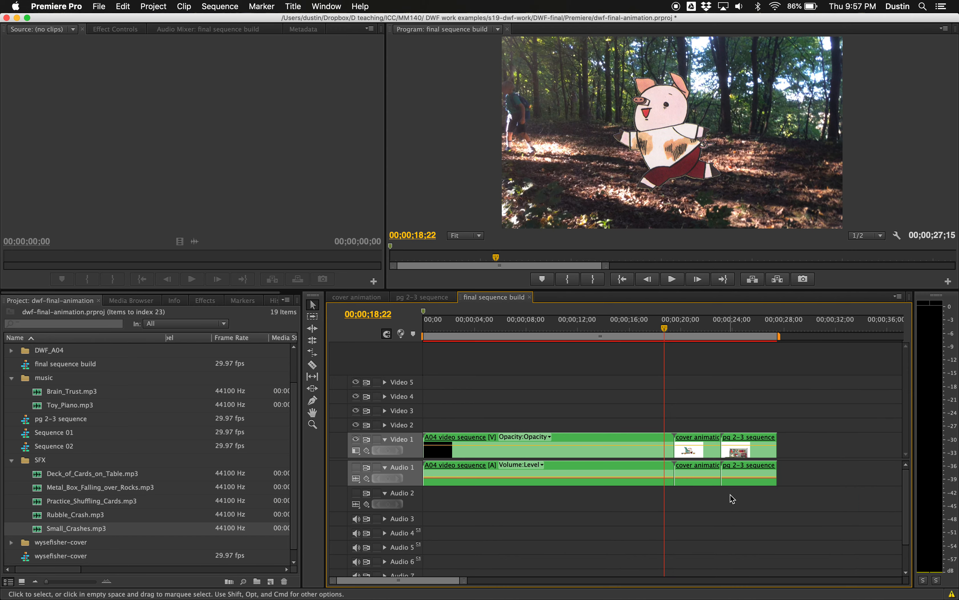
pyautogui.click(704, 440)
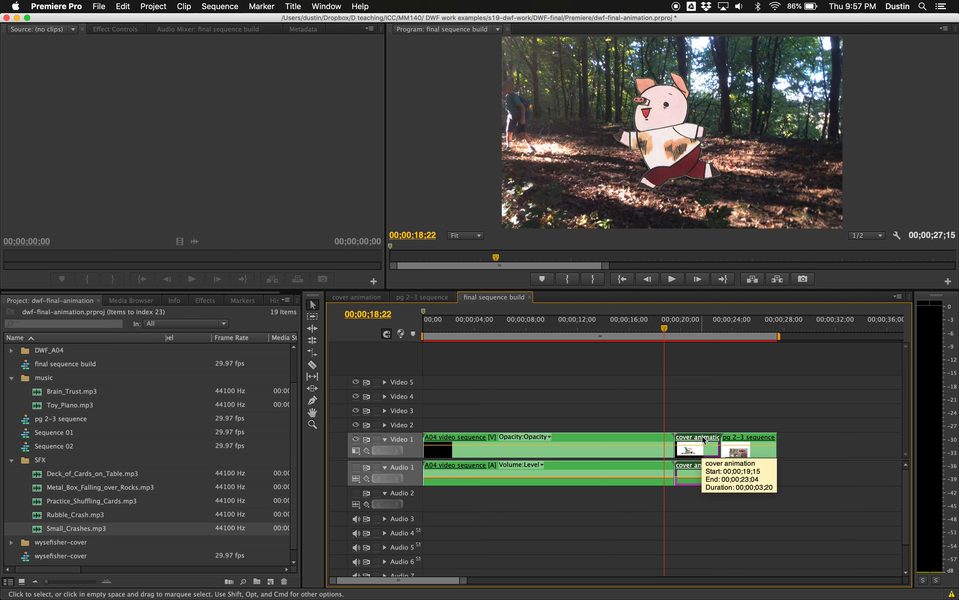
pyautogui.press('Delete')
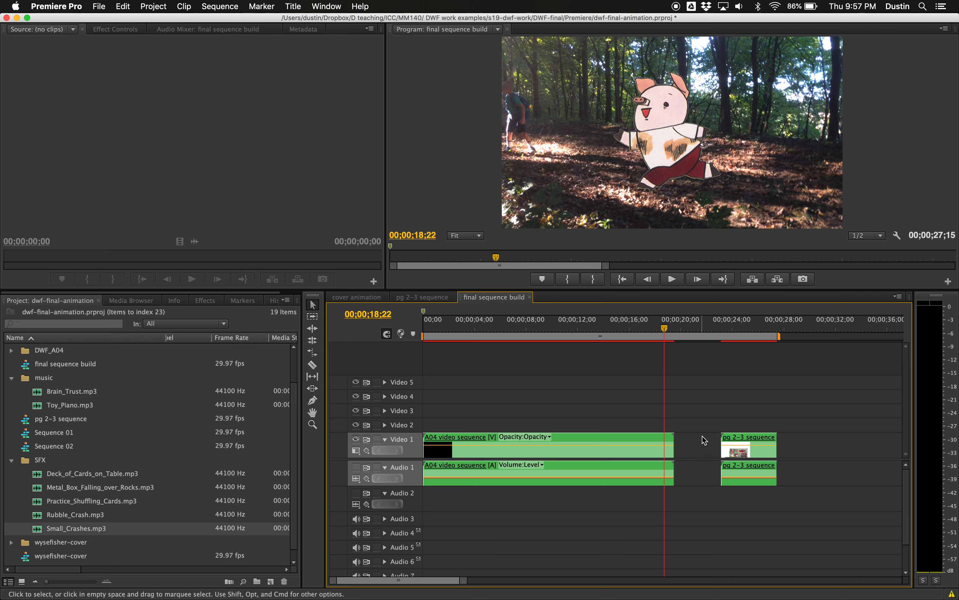
pyautogui.press('super+z')
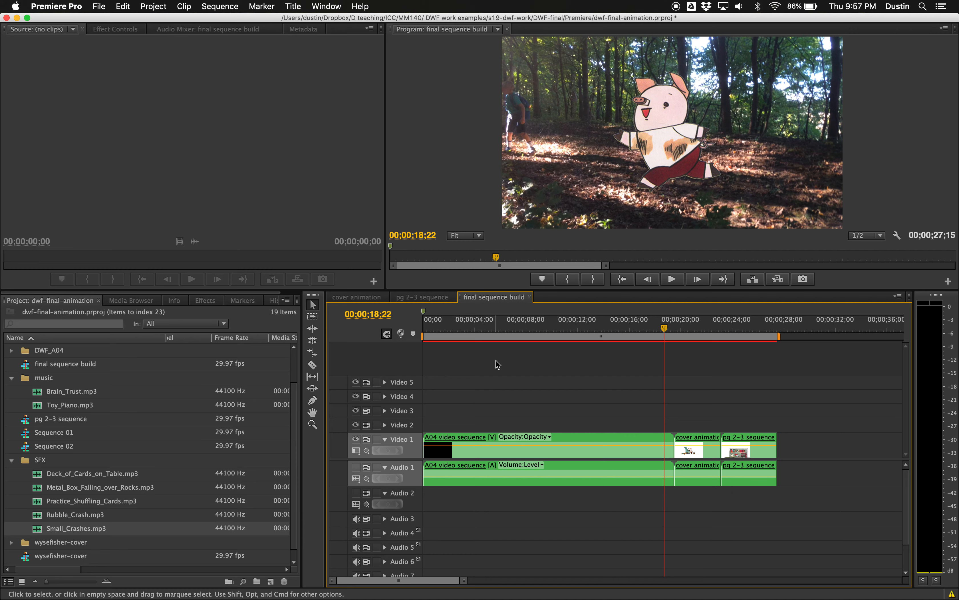
# Place Toy_Piano.mp3 from the music bin at the start of Audio 2 in the final sequence build
pyautogui.click(435, 302)
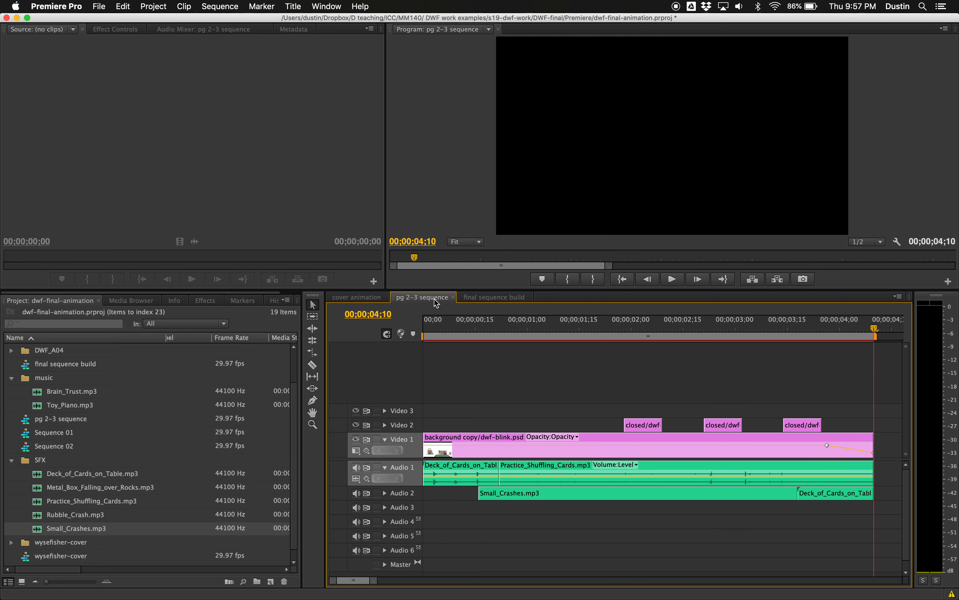
pyautogui.click(483, 302)
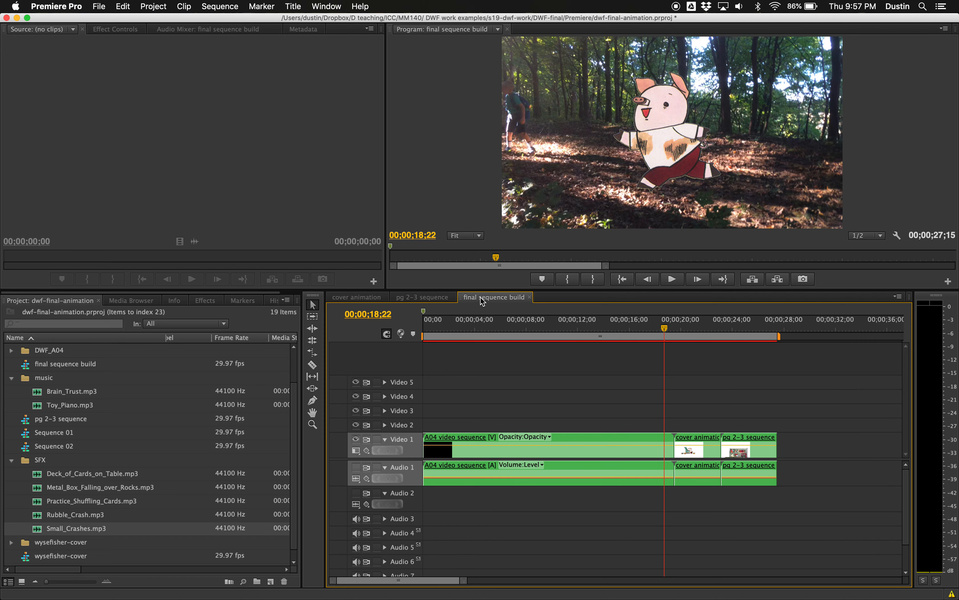
pyautogui.click(11, 460)
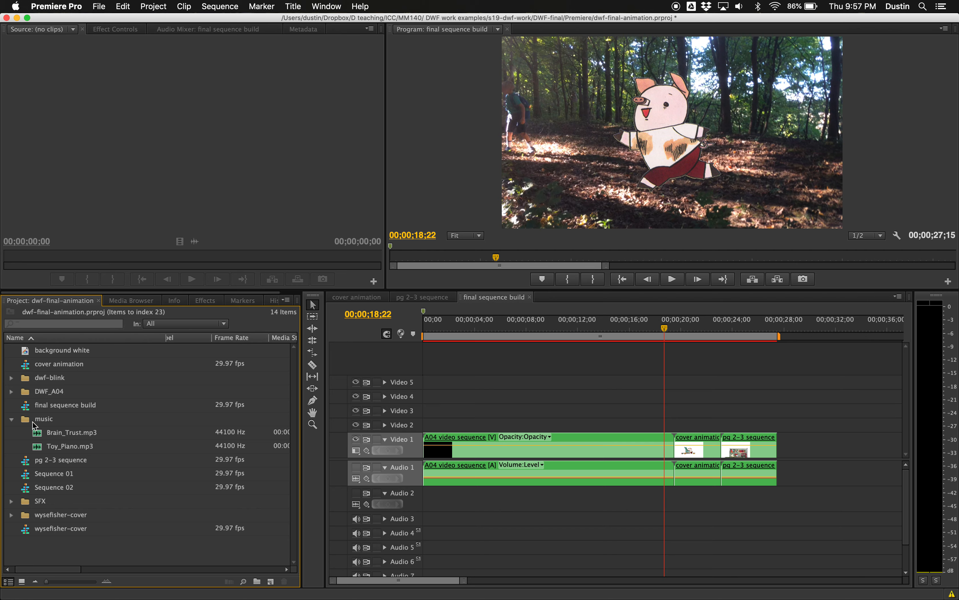
pyautogui.click(90, 446)
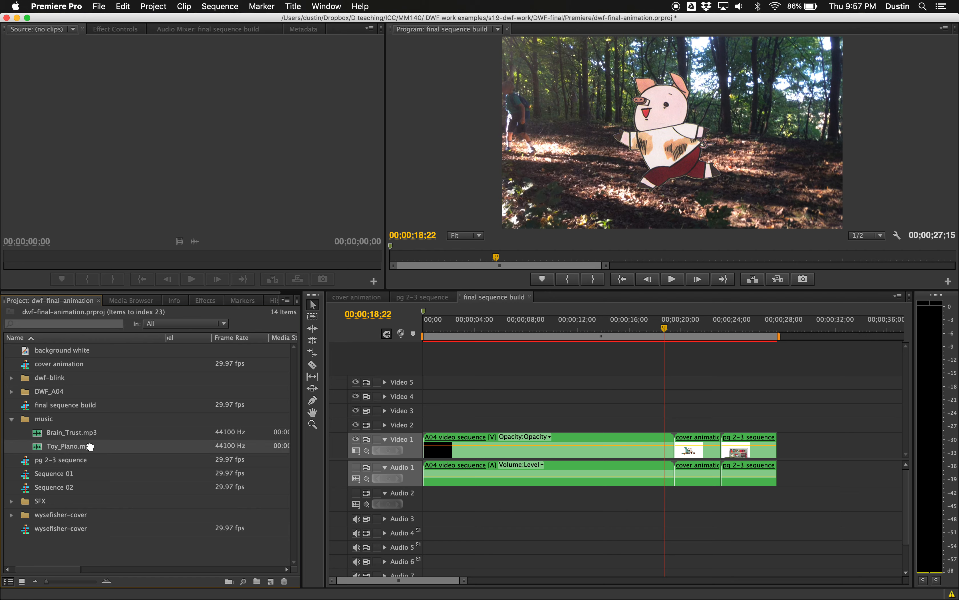
pyautogui.moveTo(90, 446); pyautogui.dragTo(432, 496)
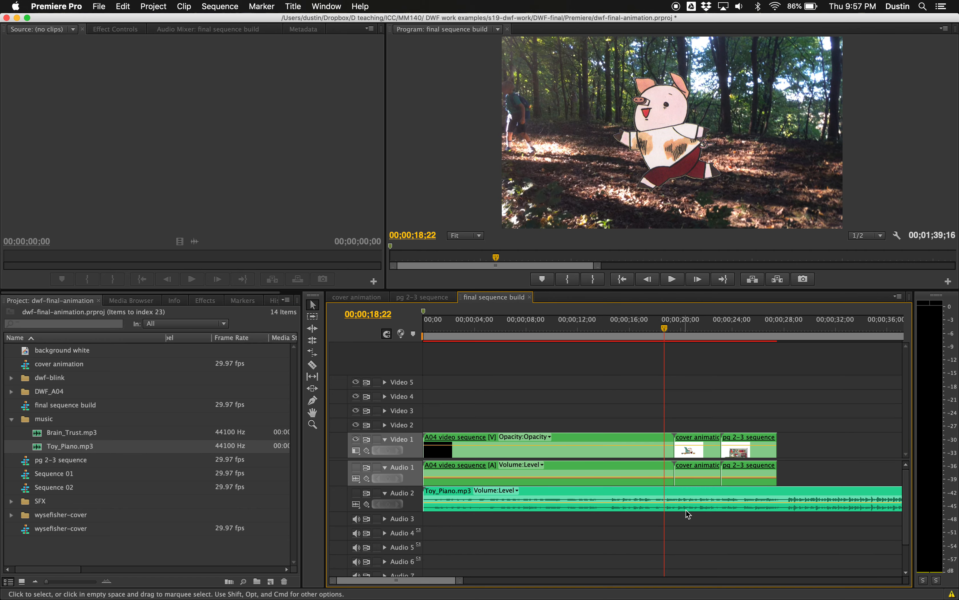
# Trim the end of the Toy_Piano.mp3 clip to match the end of the pg 2–3 sequence clip
pyautogui.press('\\')
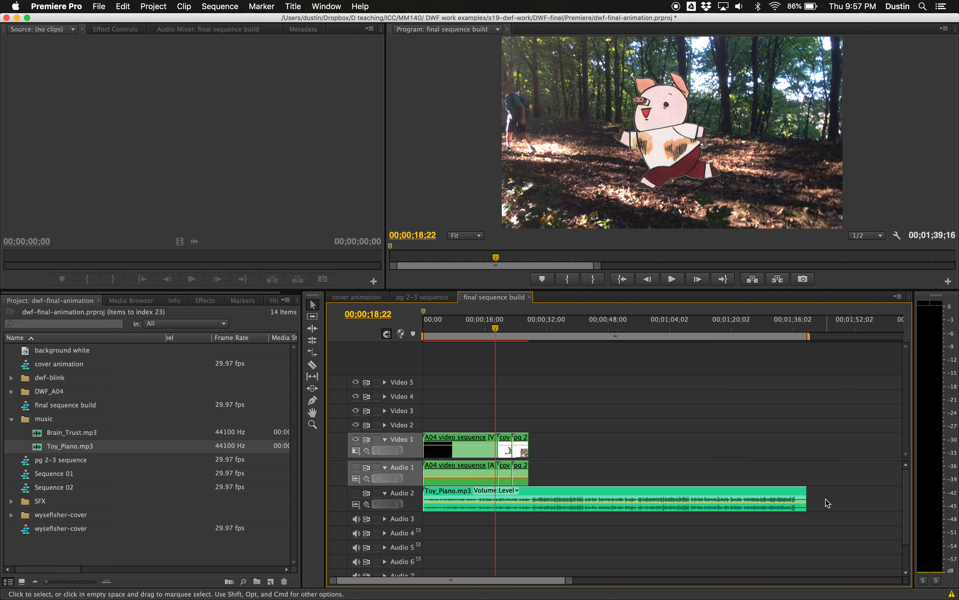
pyautogui.moveTo(803, 493); pyautogui.dragTo(528, 494)
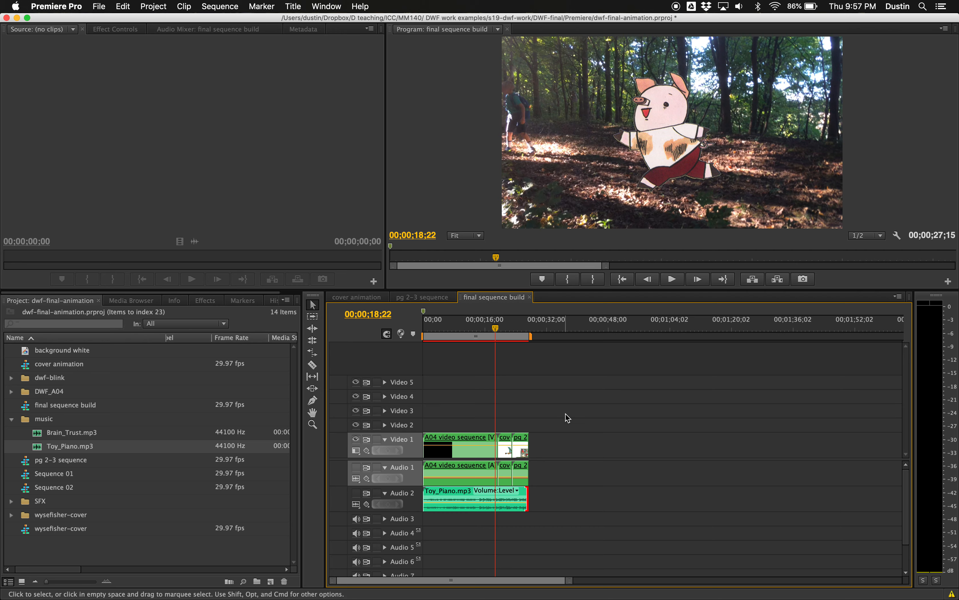
pyautogui.press('\\')
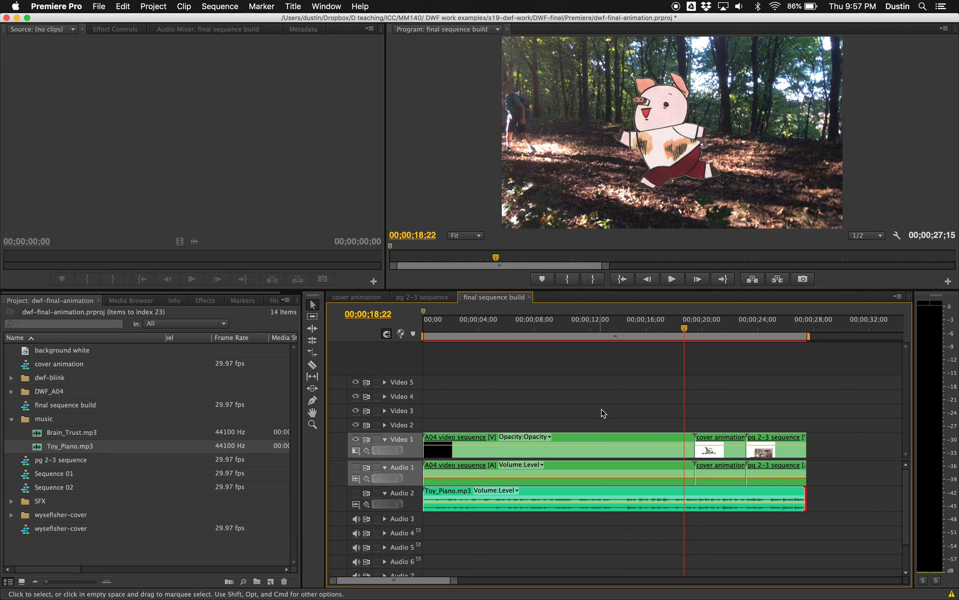
# Examine the media export settings for the final sequence build, including format, preset and source range, and close them without exporting
pyautogui.click(104, 6)
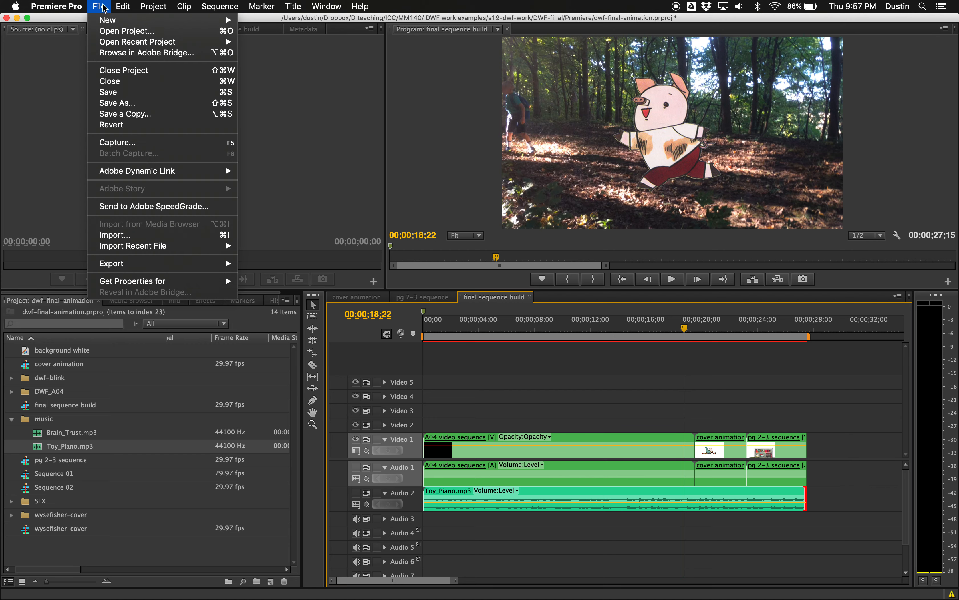
pyautogui.moveTo(139, 264)
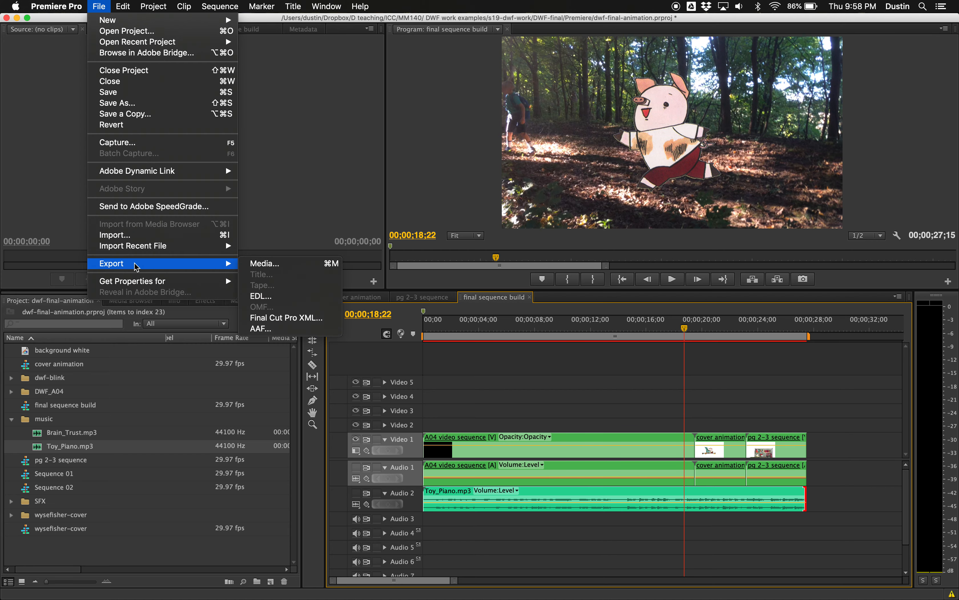
pyautogui.click(282, 269)
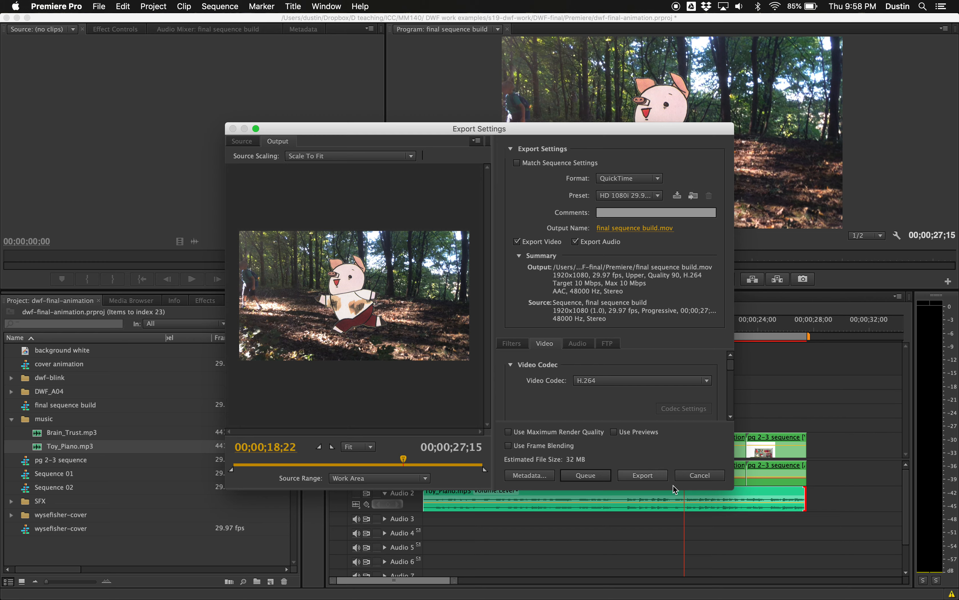
pyautogui.click(698, 478)
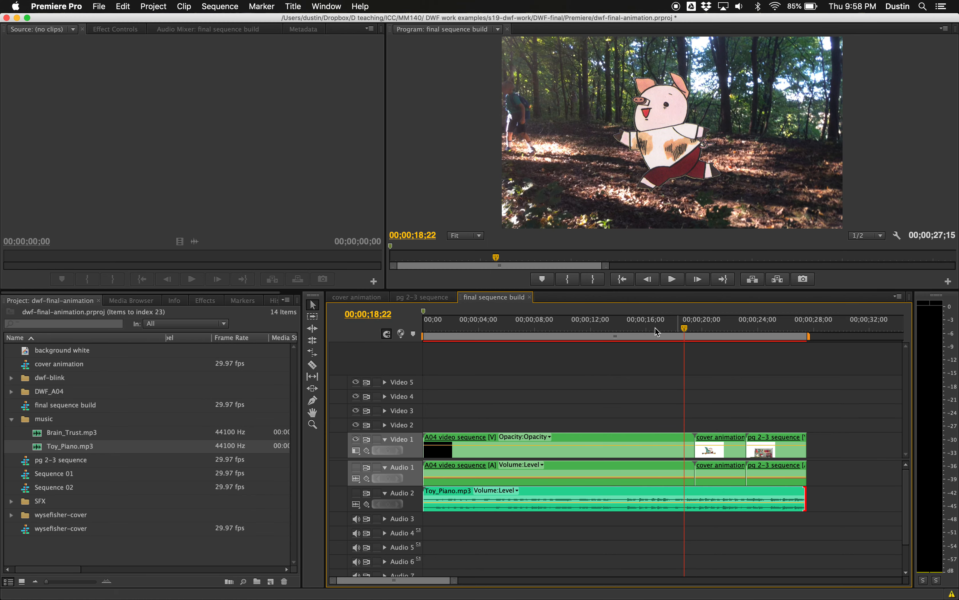
pyautogui.click(227, 7)
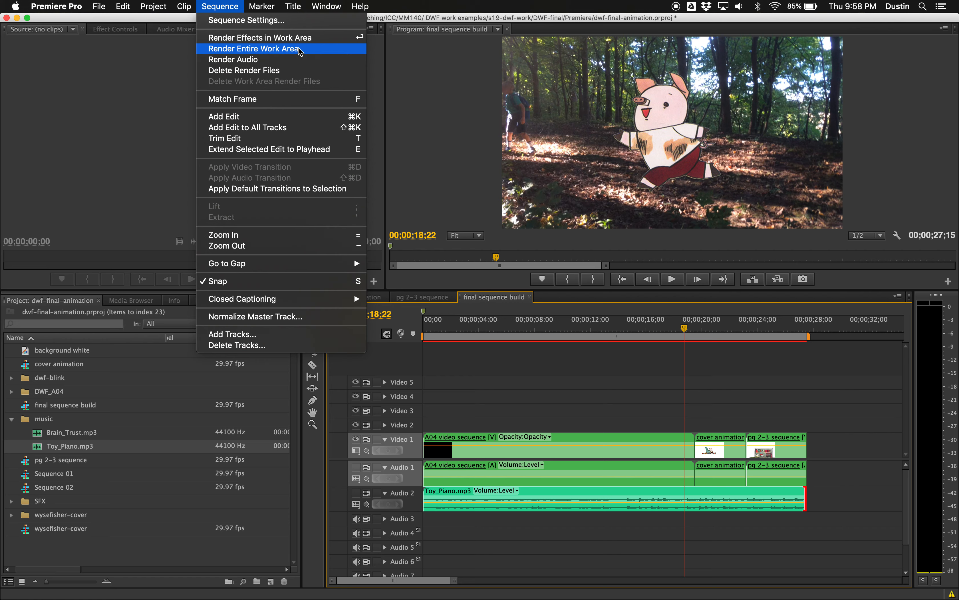
pyautogui.click(163, 72)
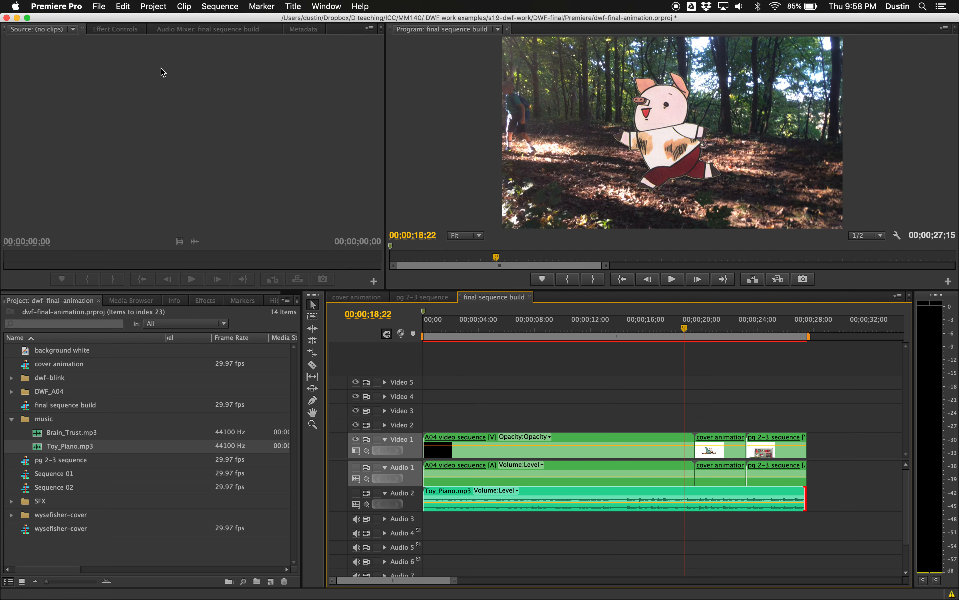